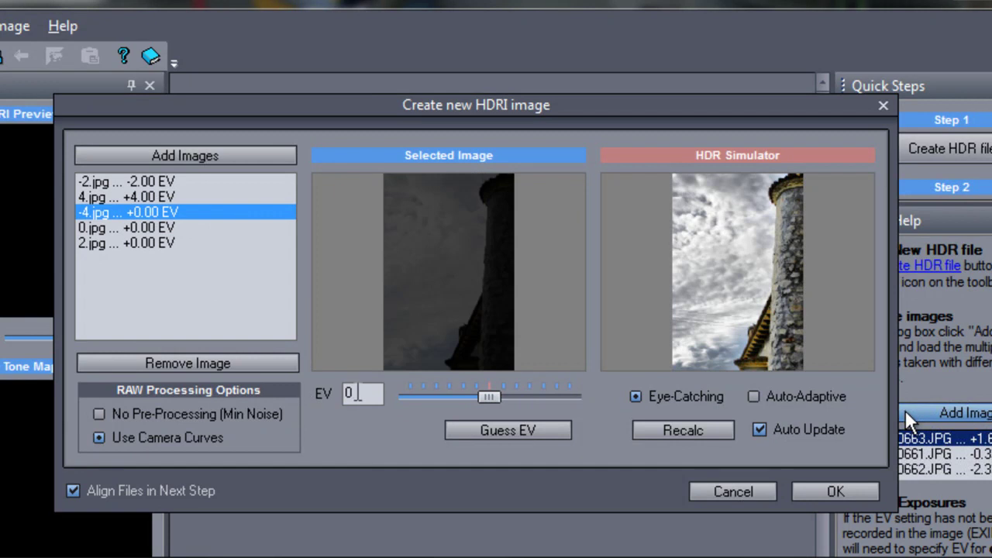
Set the EV of -4.jpg to -4 and of 2.jpg to 2, and confirm the image set for the new HDRI
type("-4")
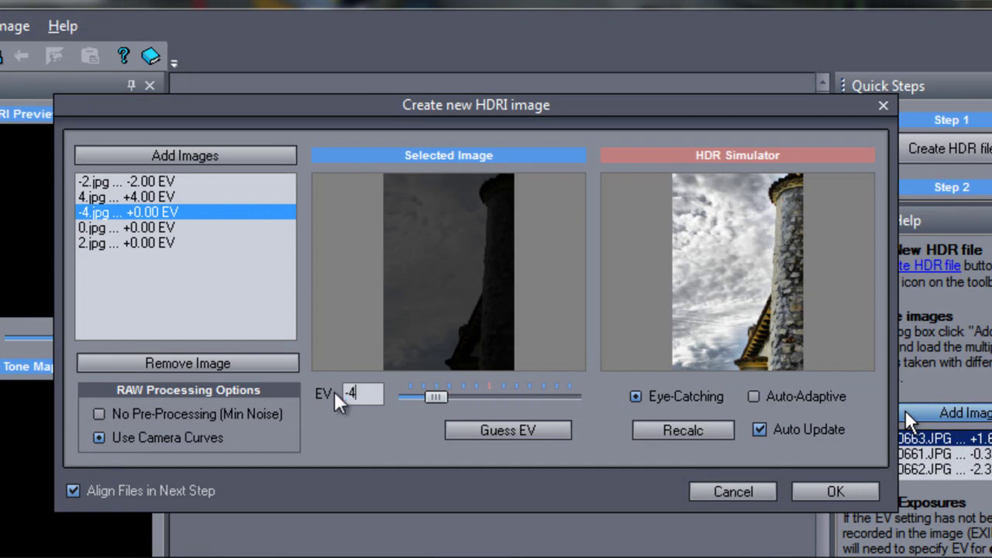
left_click(155, 227)
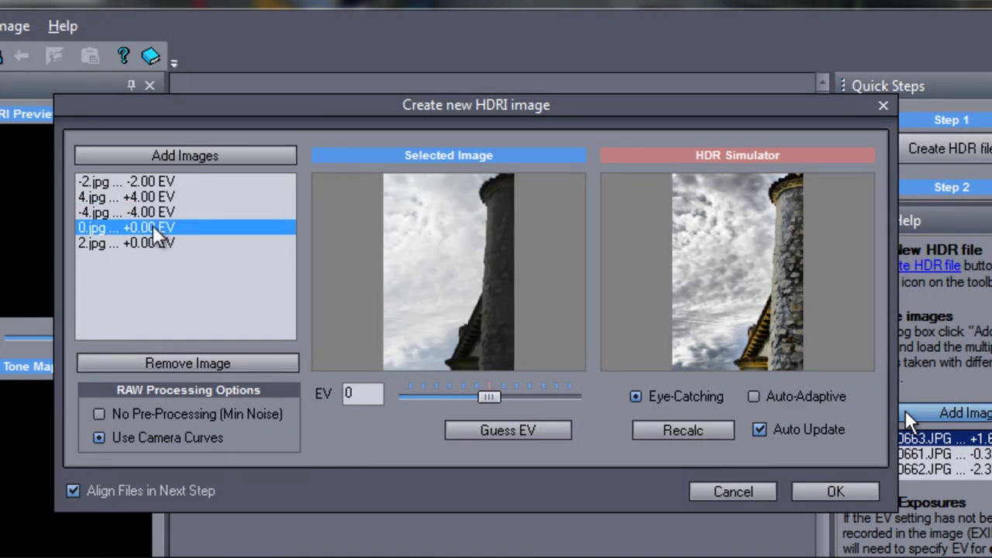
left_click(164, 244)
double_click(379, 393)
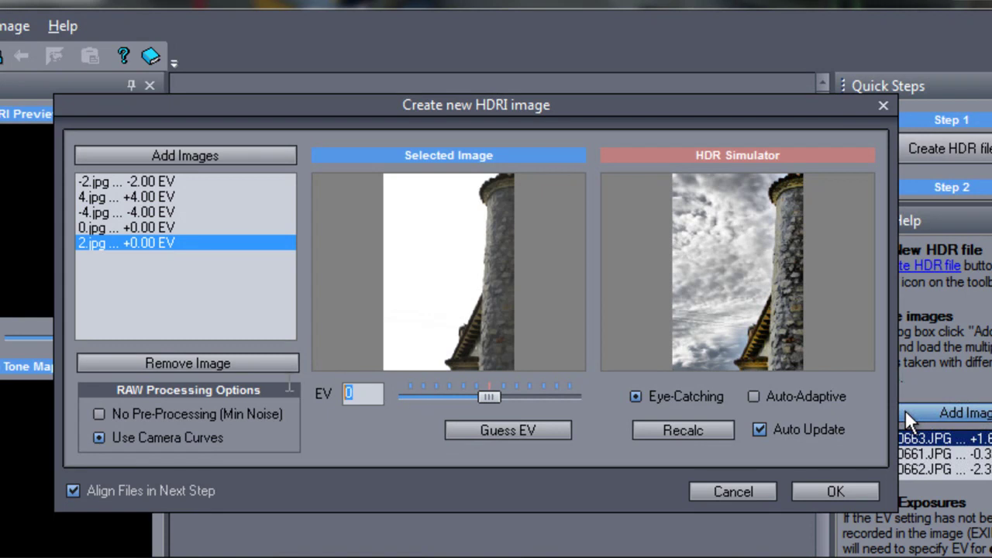
type("2")
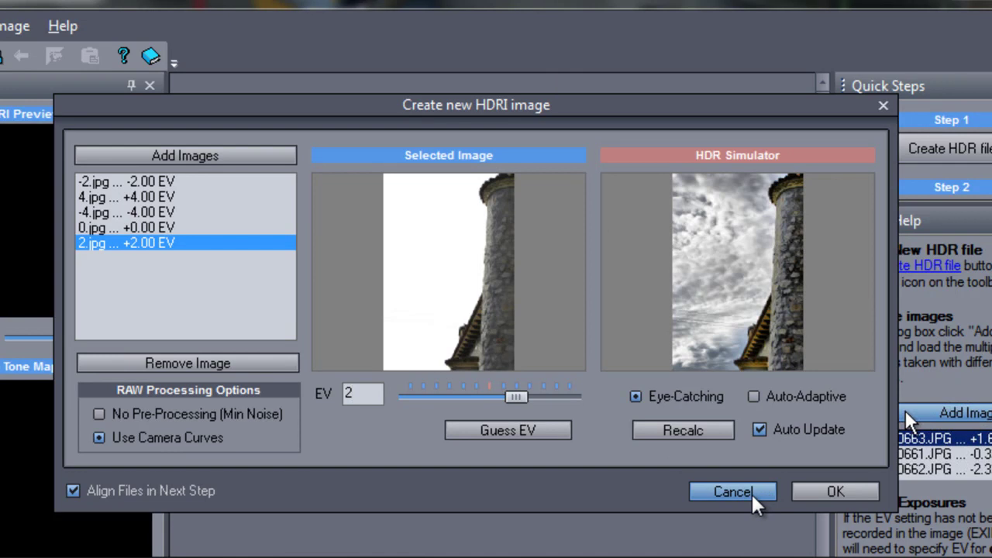
left_click(835, 493)
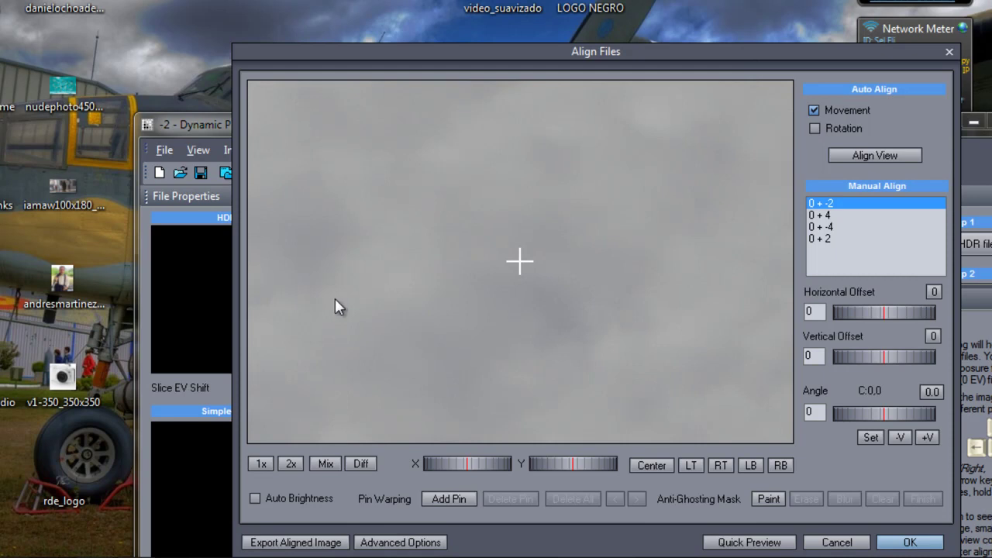
Examine the 0 + -2 image pair's alignment along the tower's edge and set its horizontal offset to 0
left_click_drag(520, 267, 456, 269)
left_click_drag(794, 43, 559, 0)
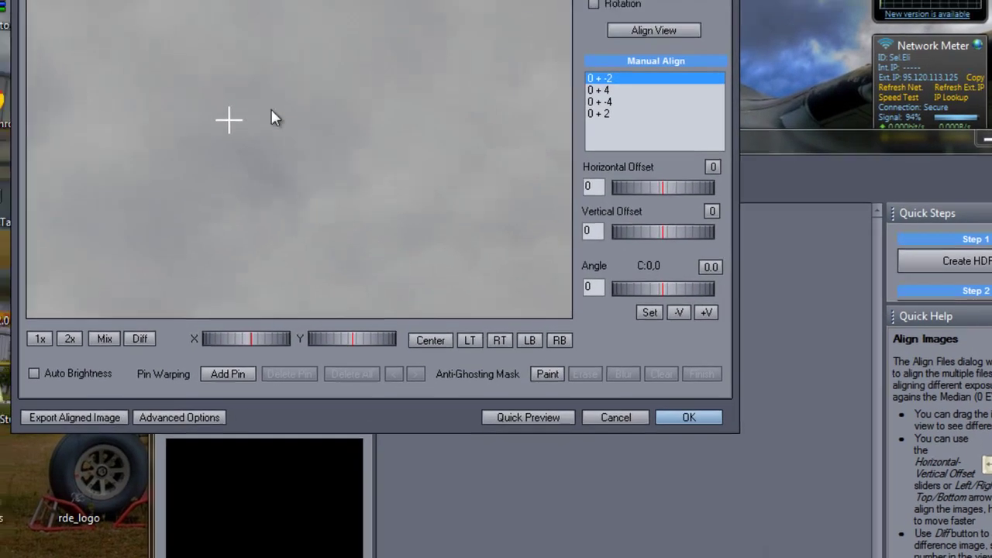
left_click_drag(260, 101, 347, 130)
left_click_drag(450, 249, 295, 173)
left_click_drag(510, 258, 411, 250)
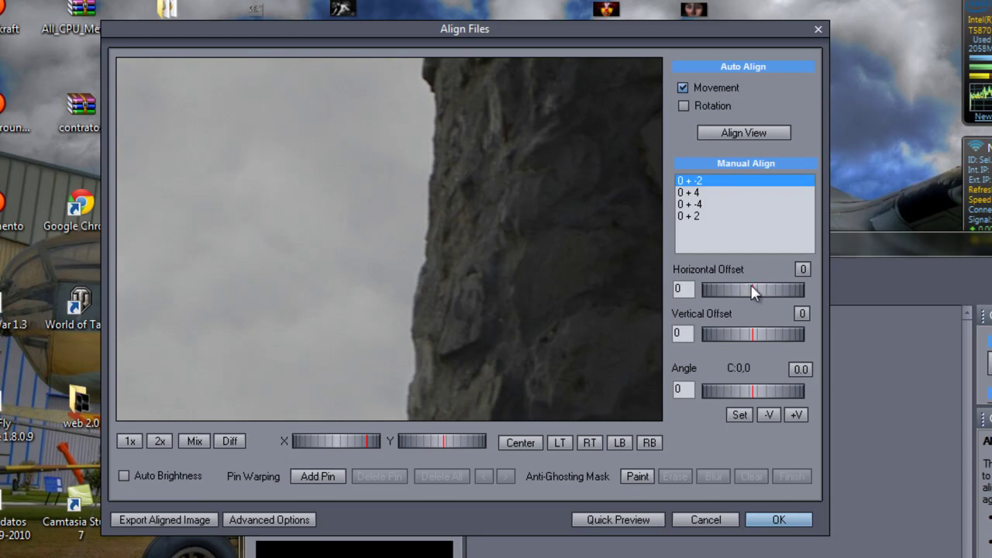
mouse_move(752, 285)
left_mouse_down()
mouse_move(718, 285)
mouse_move(774, 289)
mouse_move(758, 291)
left_mouse_up()
double_click(678, 288)
type("0")
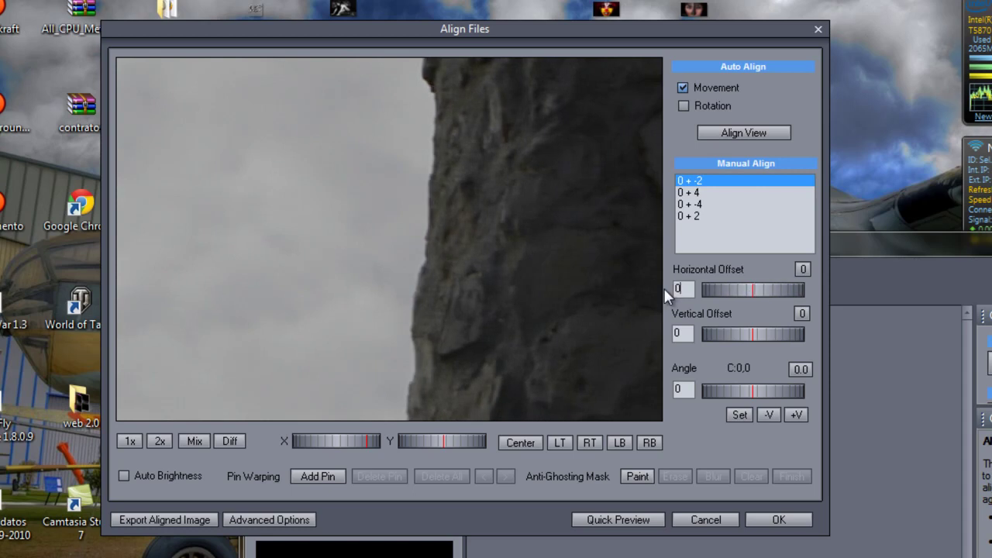
Accept the alignment and create the HDR file without checking the remaining image pairs
left_click_drag(496, 233, 419, 272)
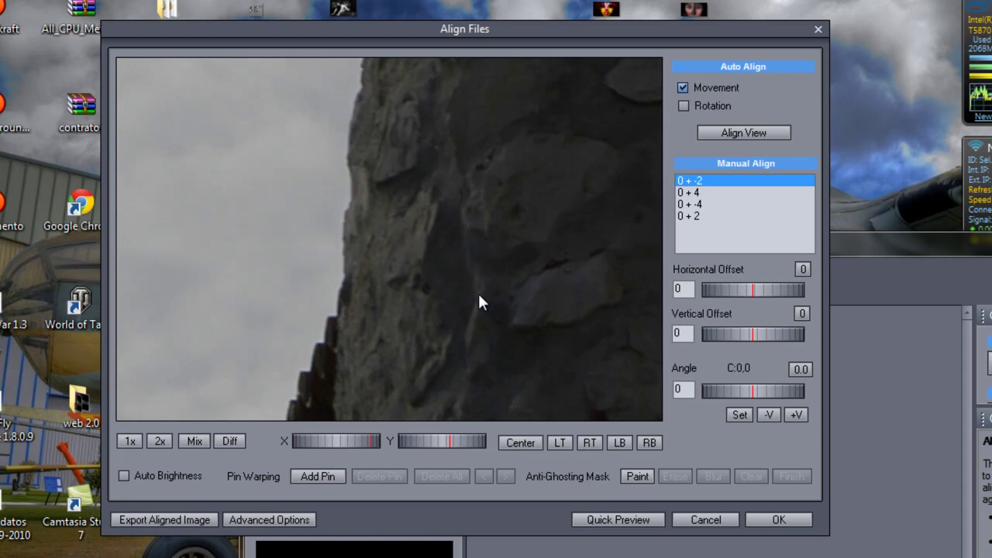
left_click(791, 525)
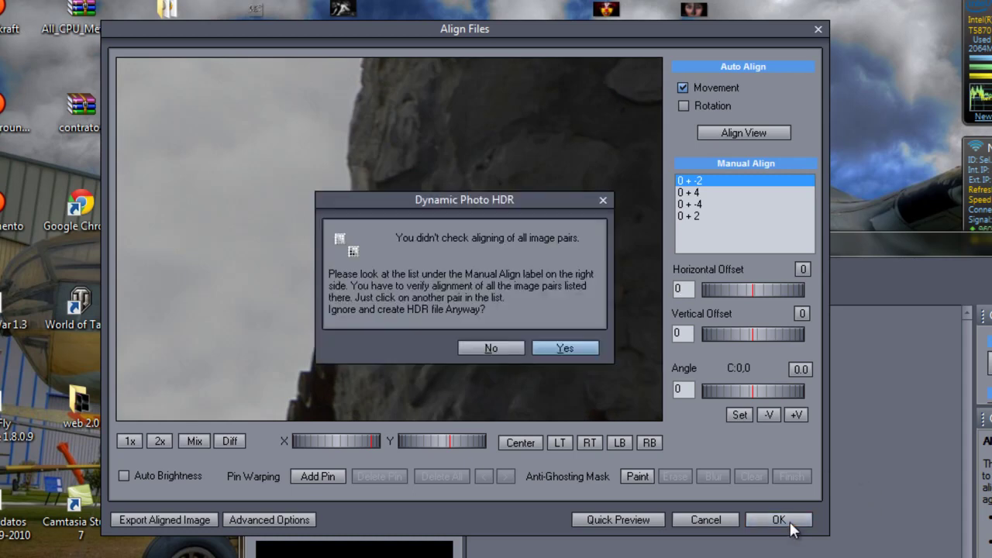
left_click(563, 349)
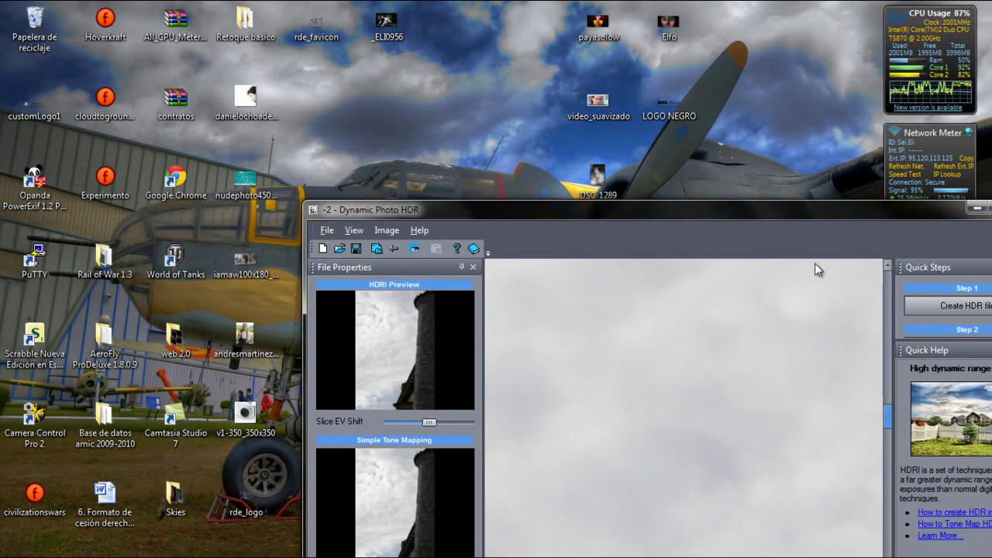
Maximize the program window and open the new HDR file for tone mapping
left_click_drag(811, 214, 644, 73)
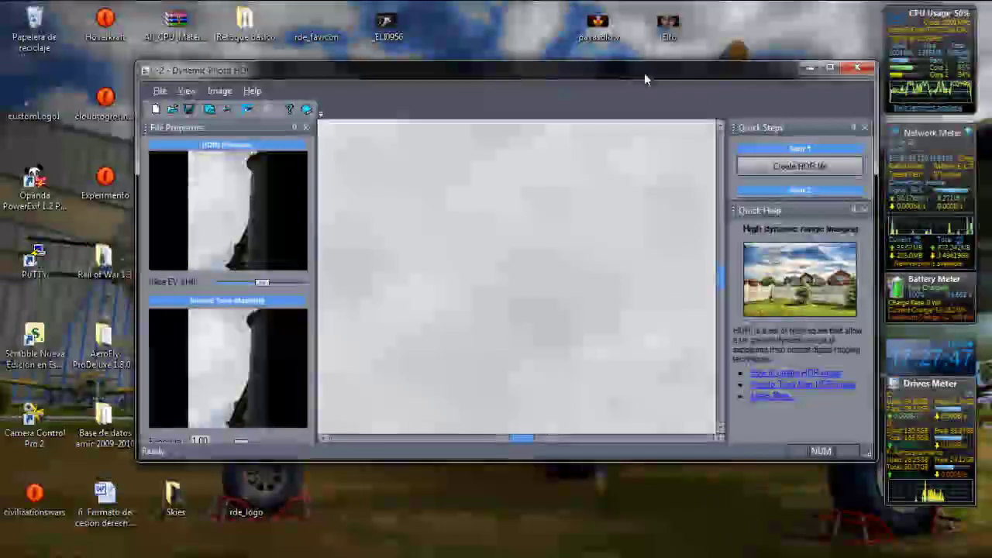
double_click(738, 70)
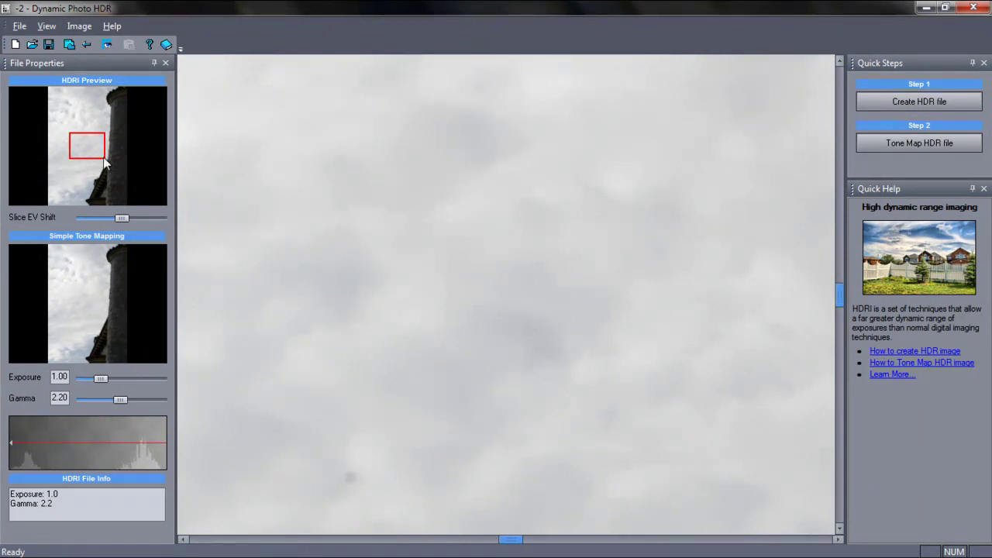
mouse_move(104, 161)
left_mouse_down()
mouse_move(120, 177)
mouse_move(119, 149)
left_mouse_up()
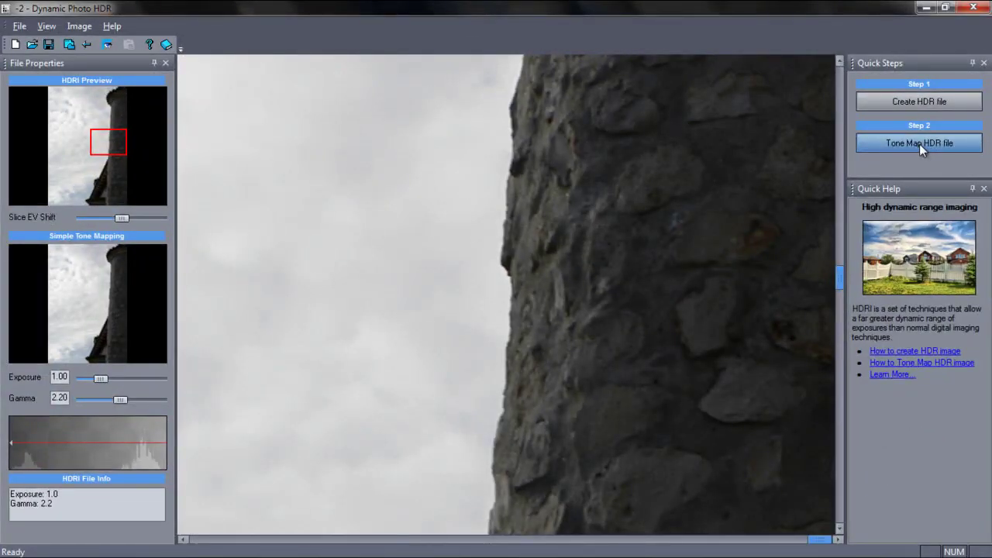
left_click(919, 143)
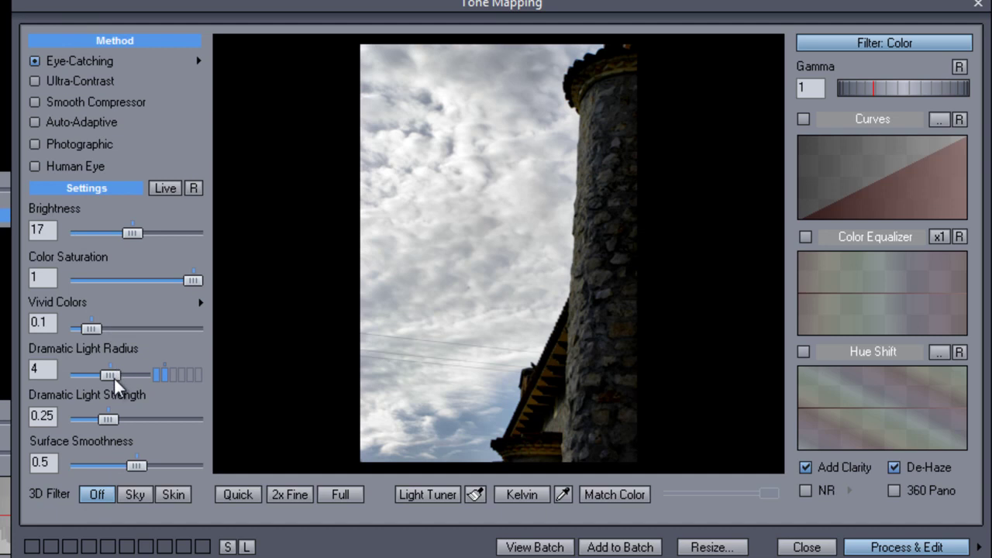
Raise the Dramatic Light Radius to the highest range and fine-tune it to about 11.99
mouse_move(109, 379)
left_mouse_down()
mouse_move(147, 393)
mouse_move(132, 378)
mouse_move(111, 380)
left_mouse_up()
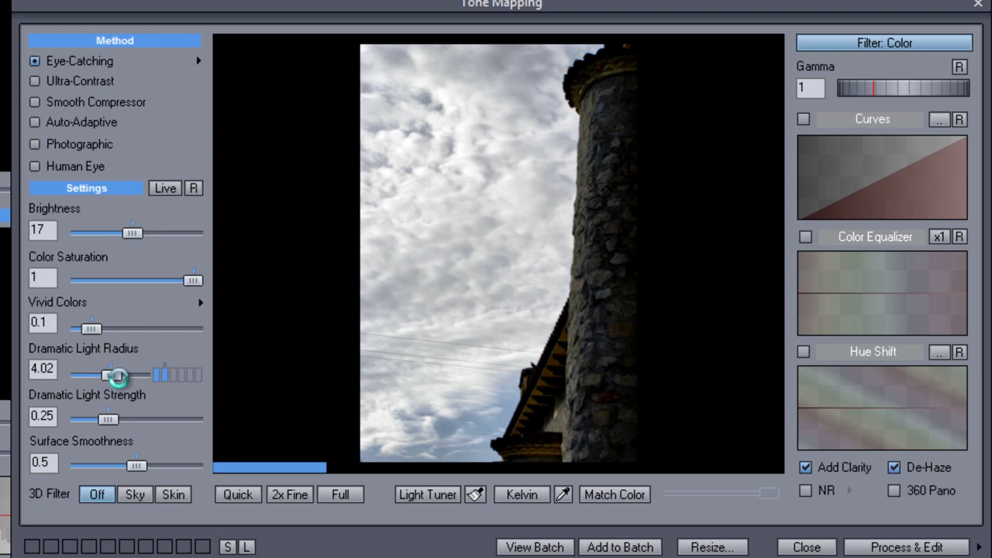
left_click(199, 376)
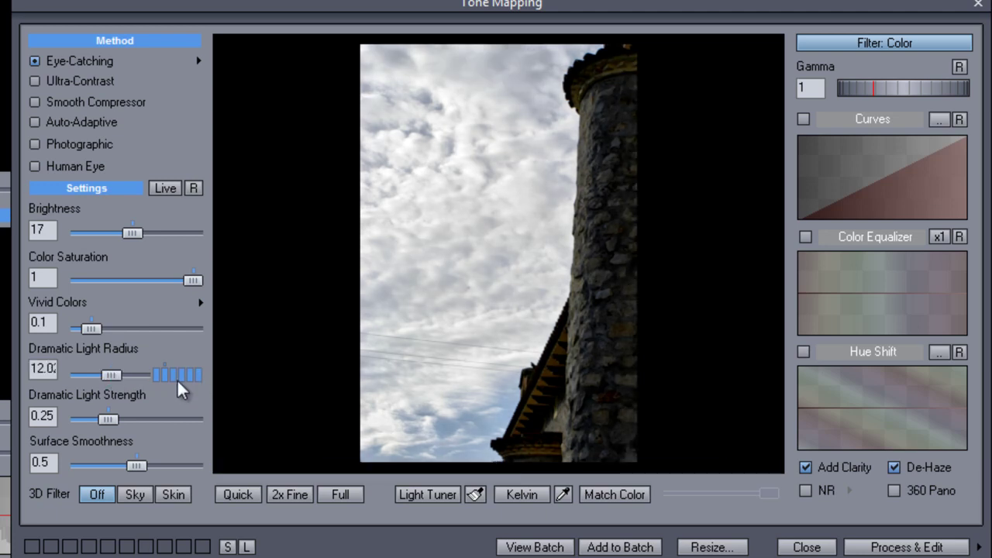
left_click_drag(115, 376, 108, 379)
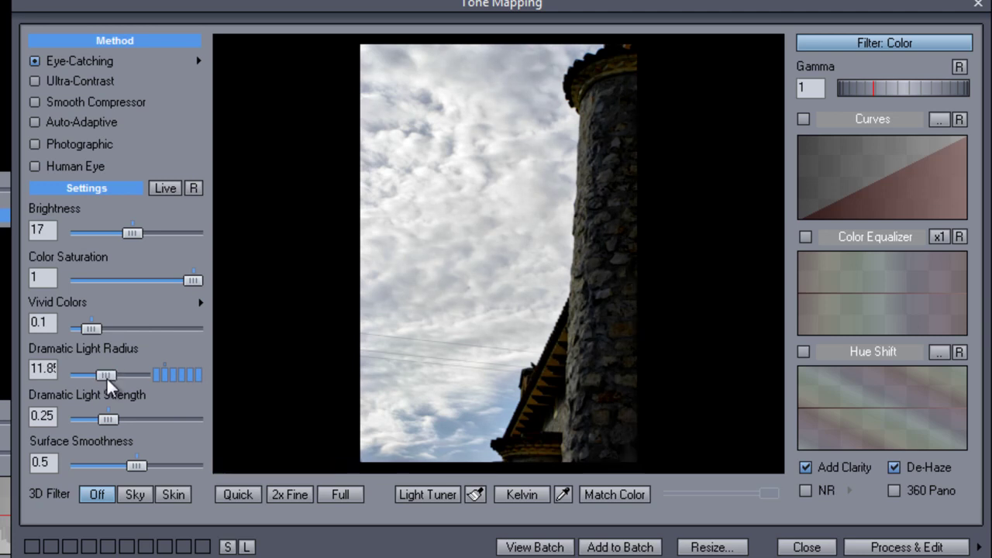
mouse_move(106, 377)
left_mouse_down()
mouse_move(95, 379)
mouse_move(110, 381)
left_mouse_up()
Compare Surface Smoothness at 0.00 and 1.00, leaving it at 0.00, and try Dramatic Light Strength at 0.72 before returning it to 0.25
left_click_drag(138, 464, 76, 474)
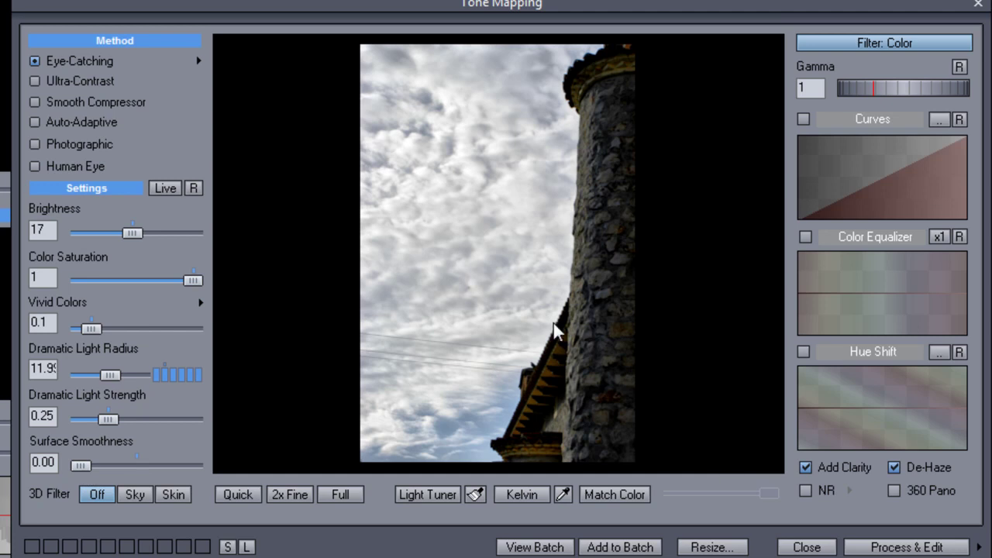
left_click_drag(84, 465, 202, 465)
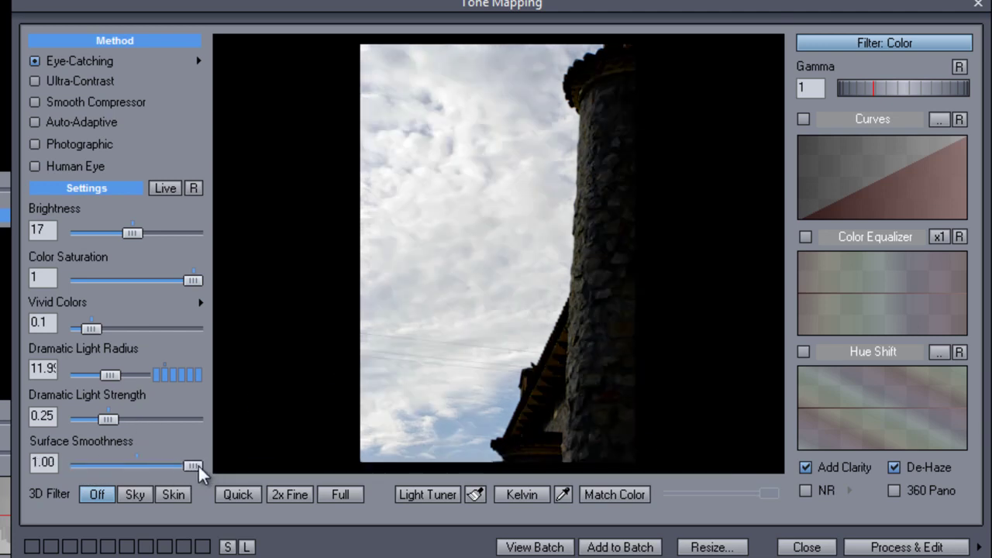
left_click_drag(192, 465, 68, 465)
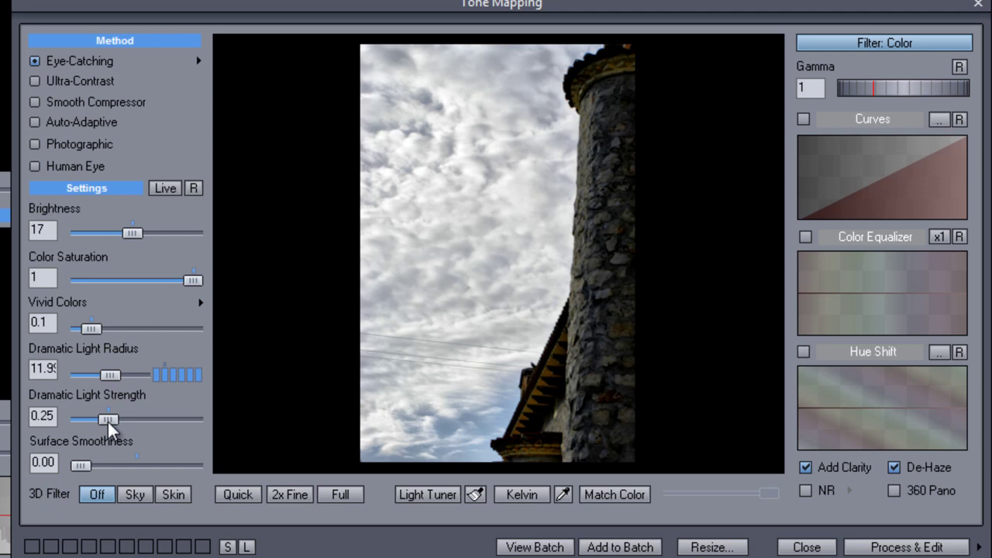
left_click_drag(108, 421, 161, 420)
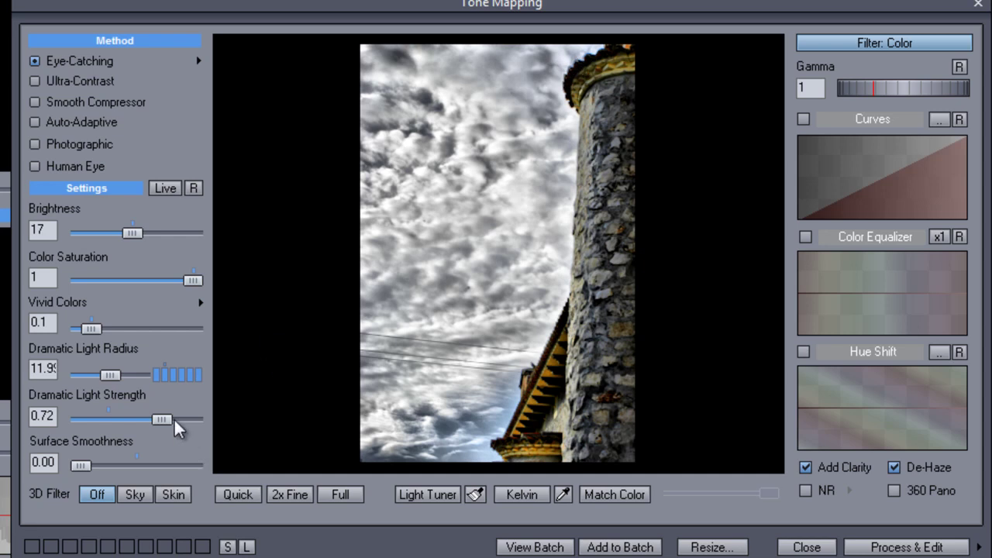
left_click_drag(162, 417, 108, 430)
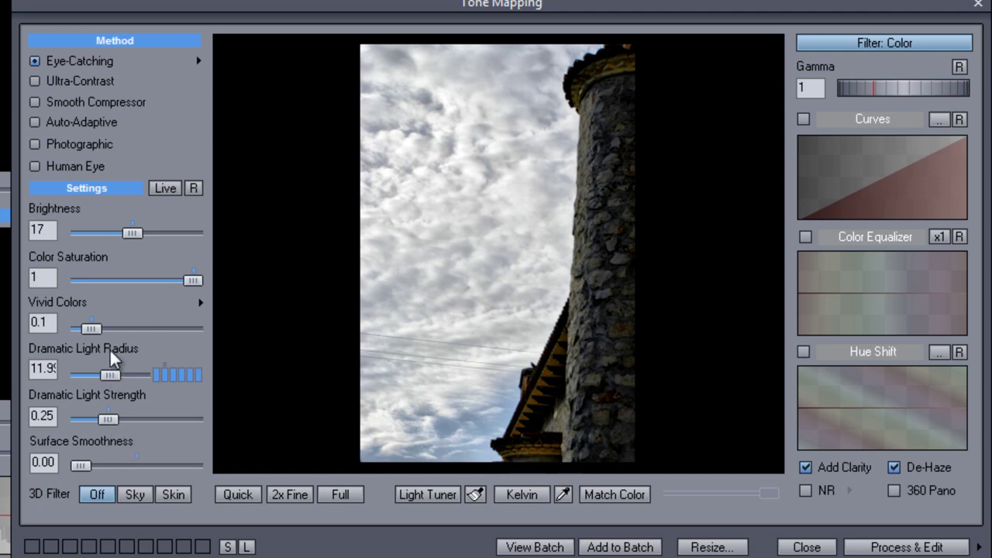
Enable noise reduction and try High light coverage in the Light Tuner with a strength of about 0.82
left_click(806, 491)
left_click(426, 496)
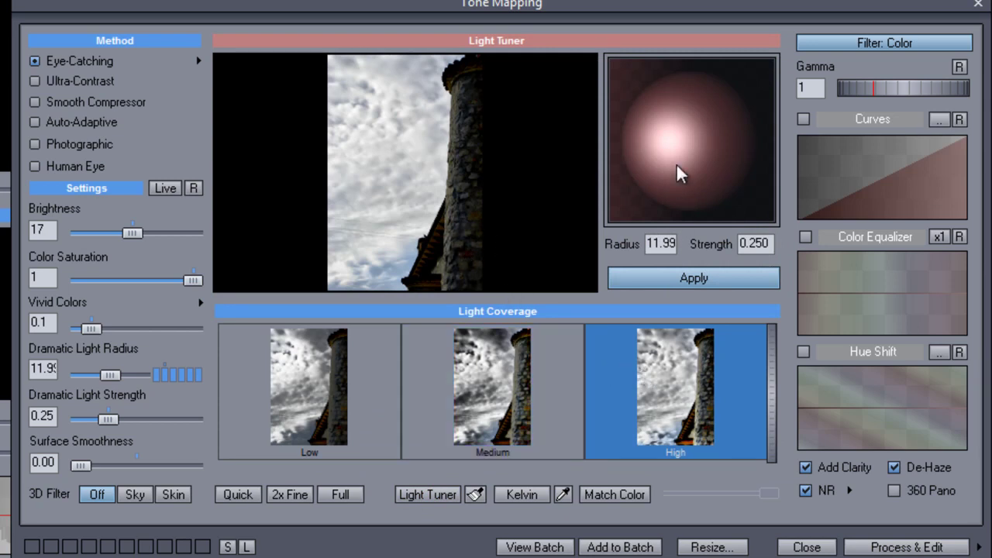
left_click_drag(667, 144, 732, 159)
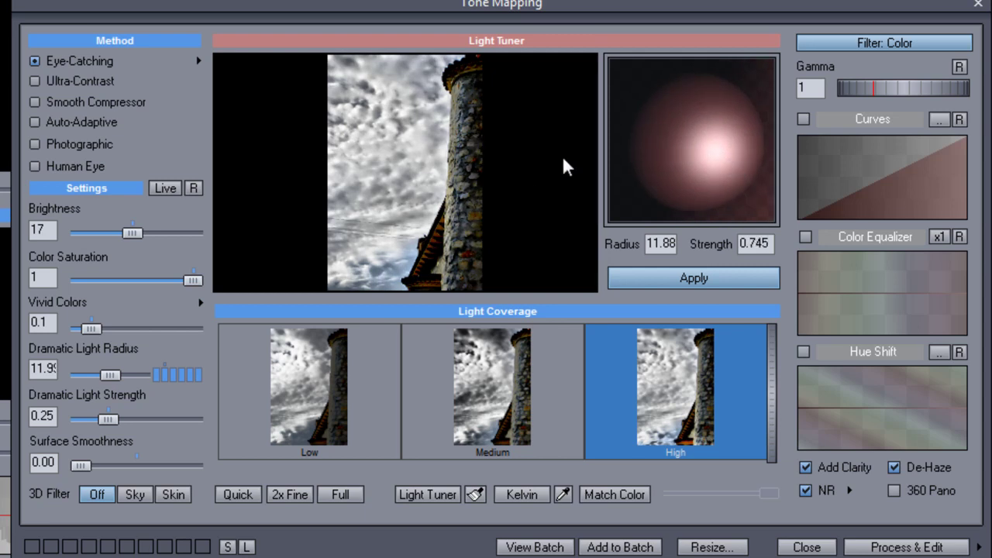
left_click(725, 157)
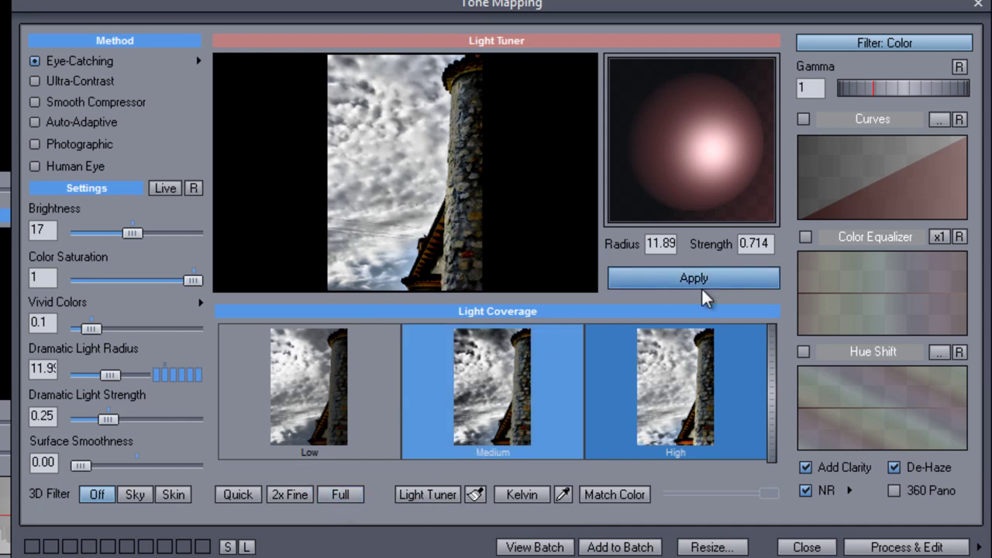
left_click_drag(672, 141, 746, 162)
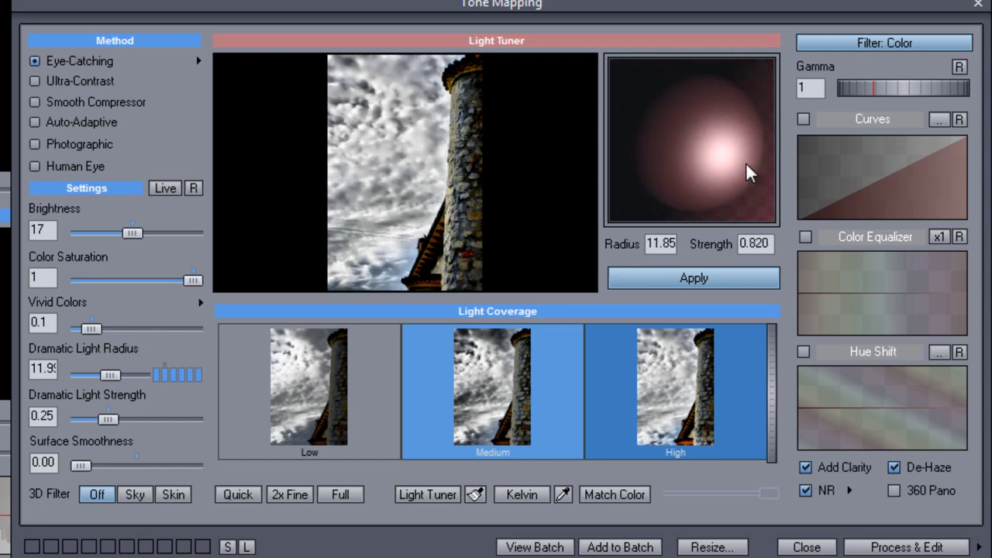
left_click(721, 405)
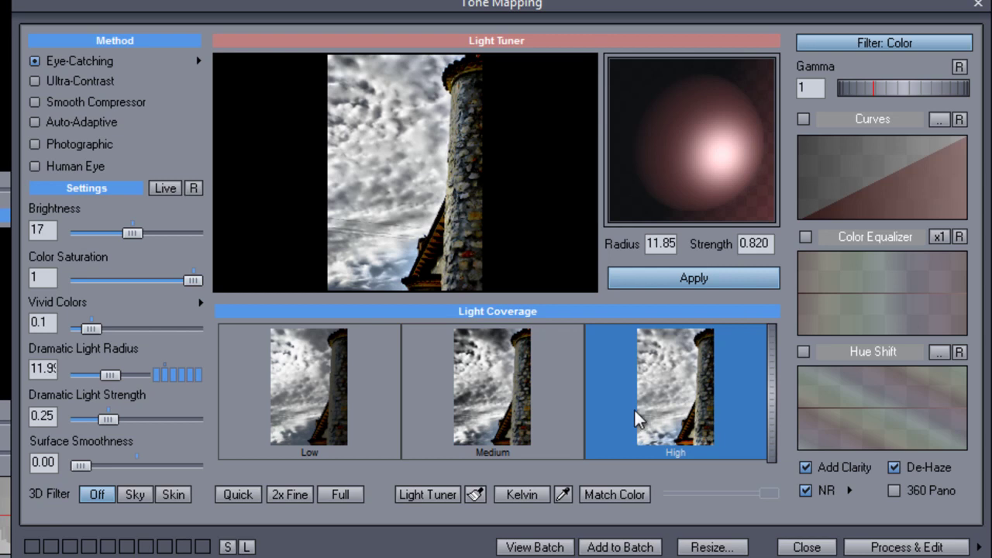
Apply Medium light coverage from the Light Tuner with a radius of about 4.12 and a strength of about 0.808
left_click_drag(675, 75, 726, 170)
left_click(479, 374)
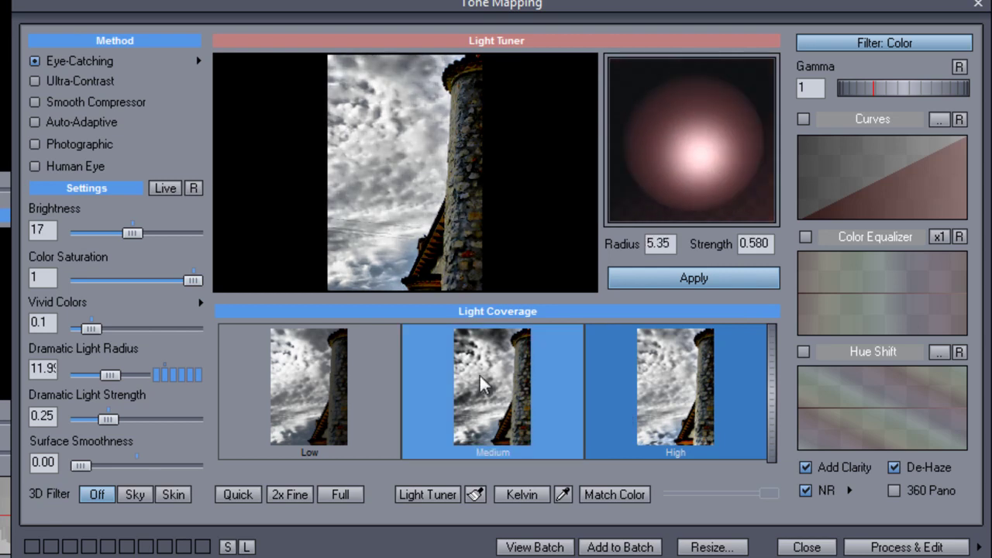
left_click_drag(718, 89, 743, 153)
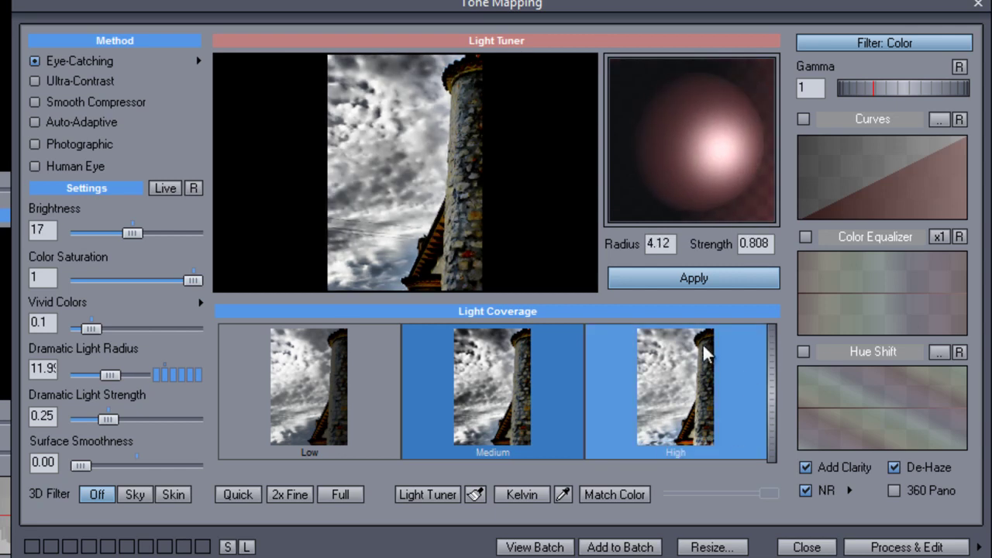
left_click(700, 286)
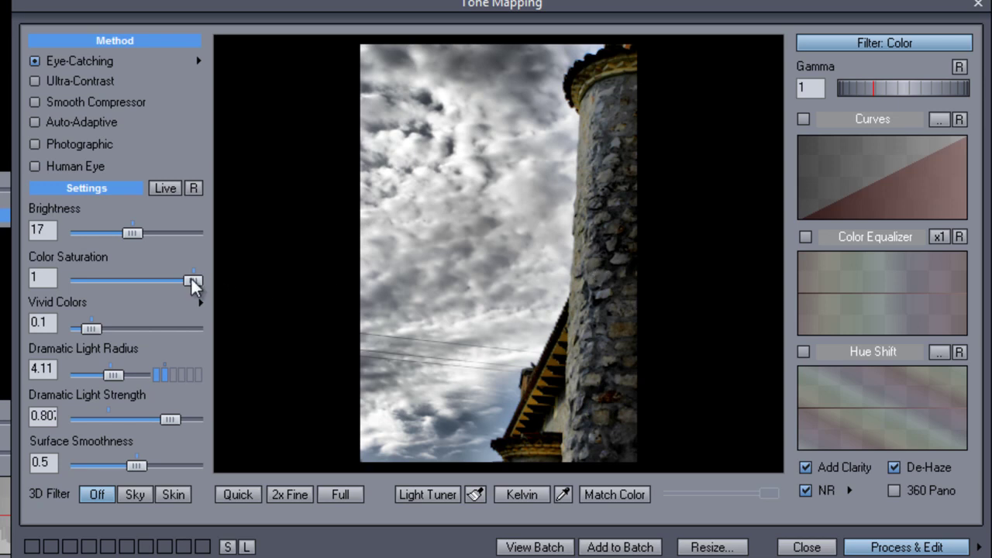
Set Color Saturation to its maximum of 1.00 and apply the B/W filter to the image
mouse_move(192, 282)
left_mouse_down()
mouse_move(132, 281)
mouse_move(204, 280)
left_mouse_up()
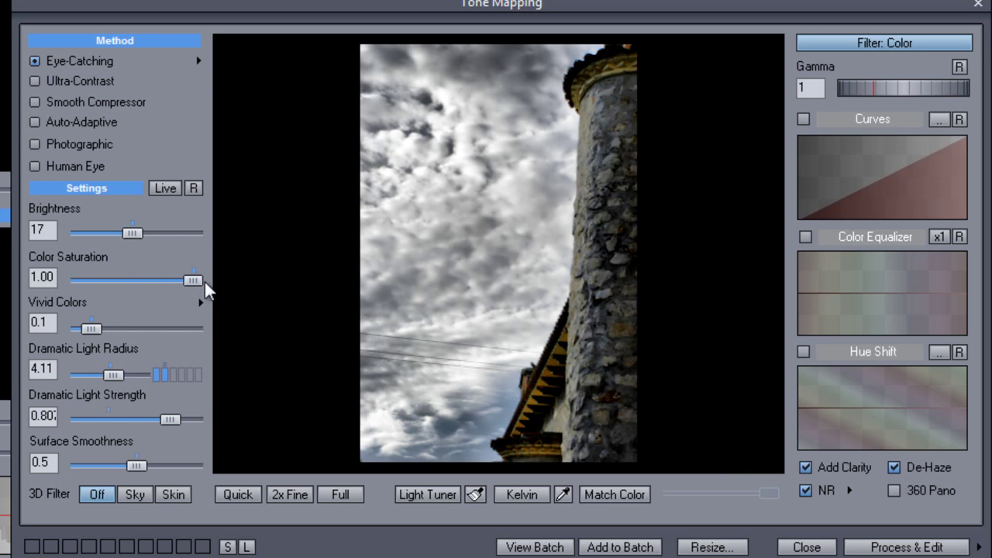
left_click(907, 44)
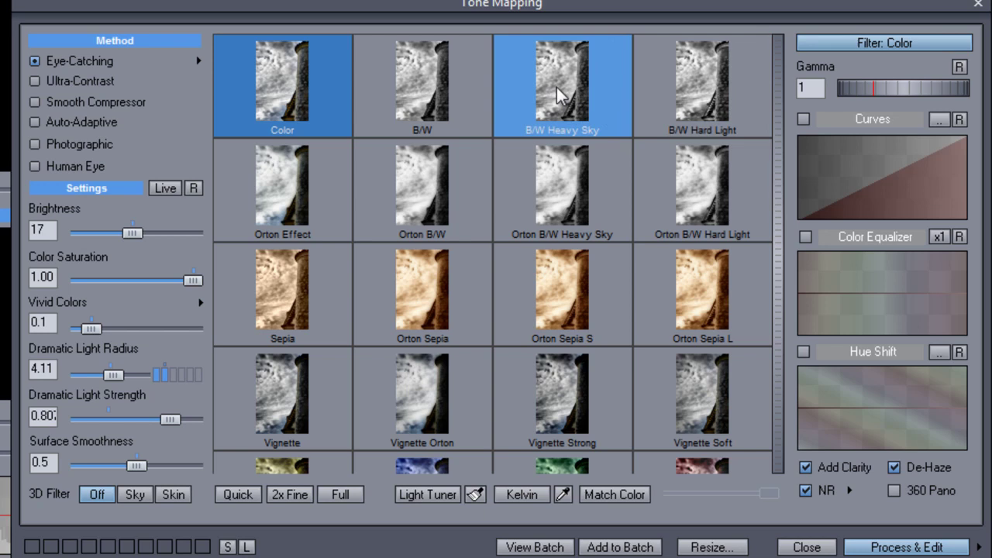
left_click(410, 78)
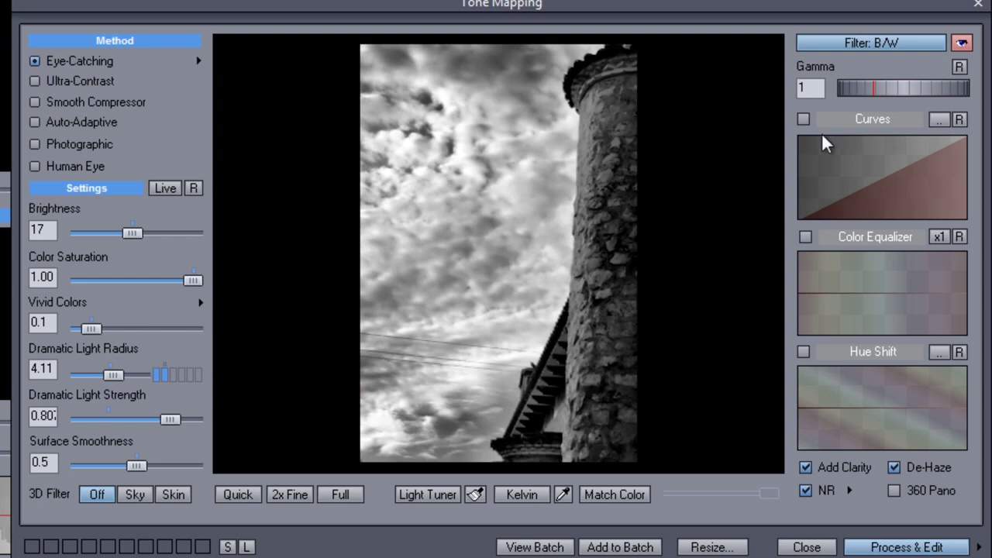
Replace the B/W filter with the Color filter and set the tone mapping Brightness to 16.9
left_click(904, 40)
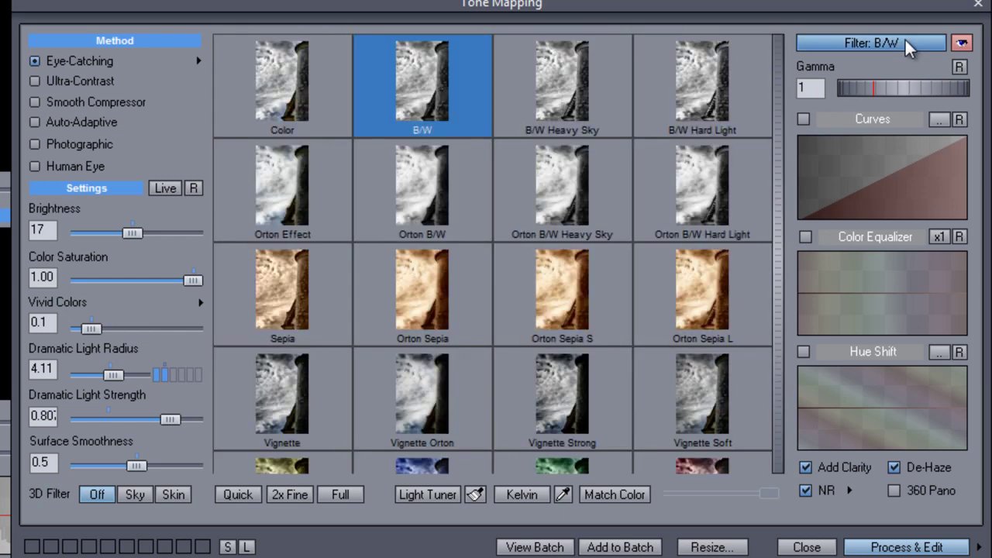
left_click(326, 96)
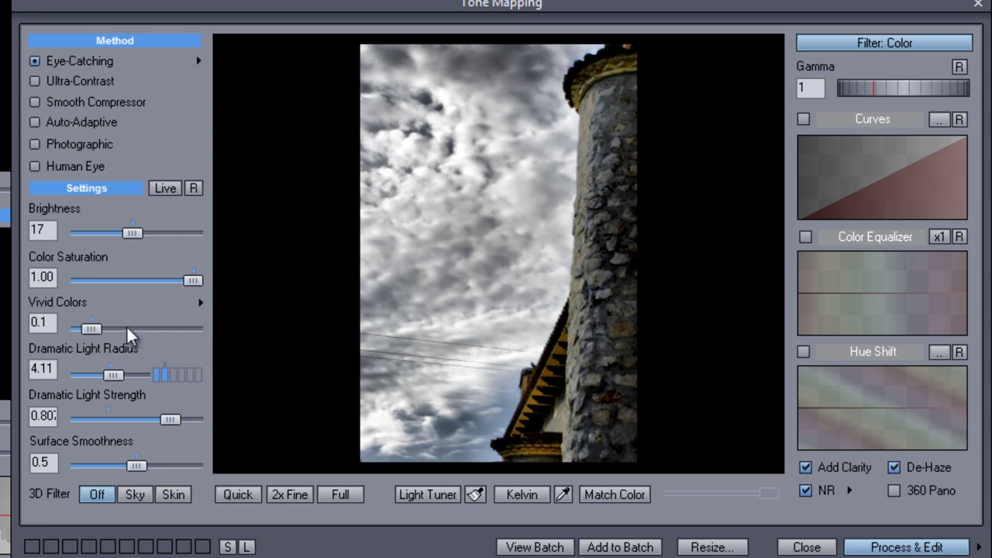
mouse_move(137, 231)
left_mouse_down()
mouse_move(165, 233)
mouse_move(121, 235)
mouse_move(132, 233)
left_mouse_up()
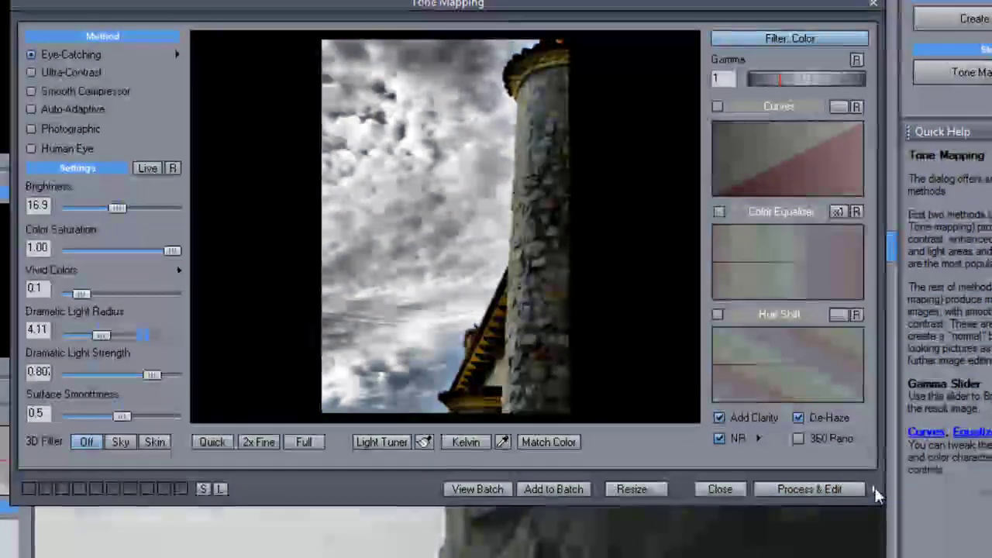
Use Process & Save to export the tone-mapped image to the desktop as a JPG named hdr, and close the program
left_click(881, 492)
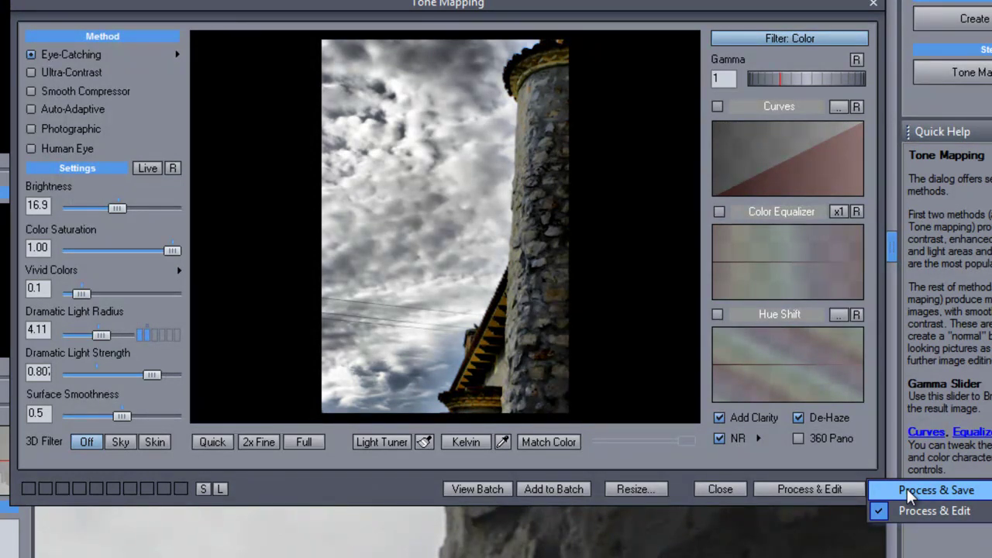
left_click(909, 492)
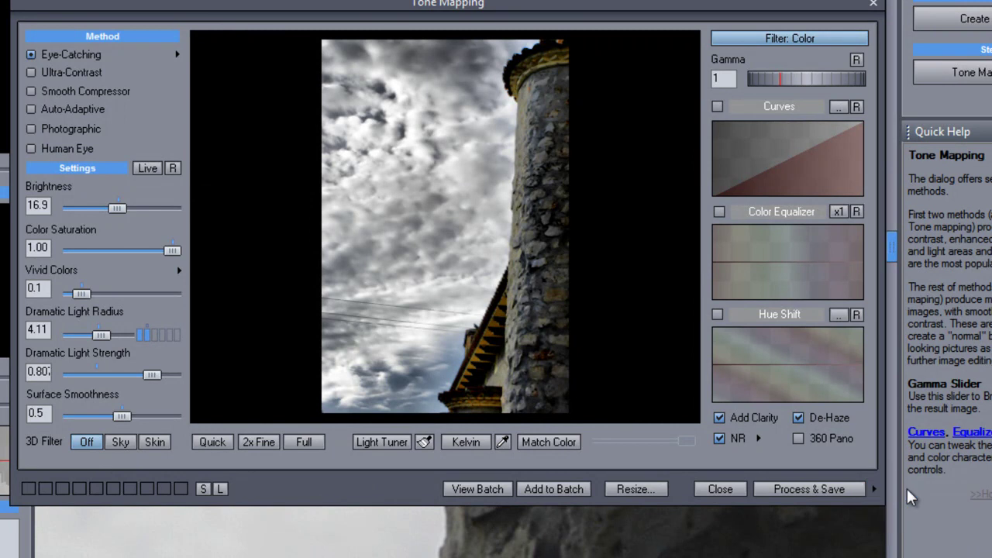
left_click(817, 491)
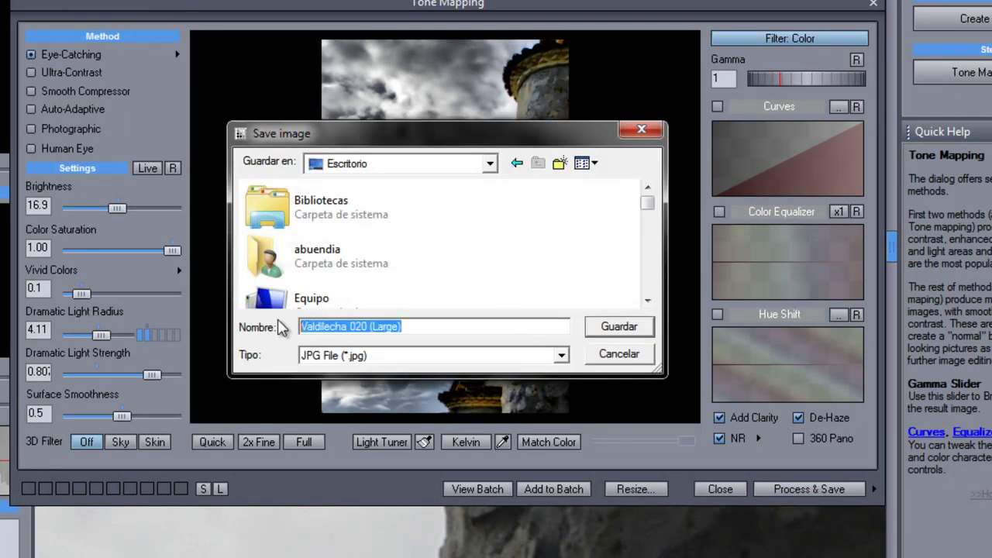
type("hdr")
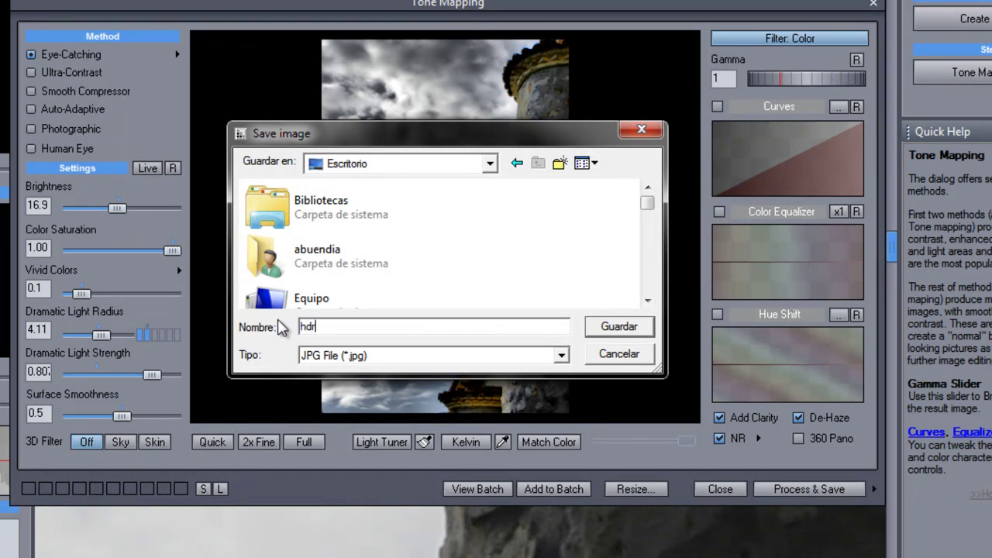
left_click(624, 327)
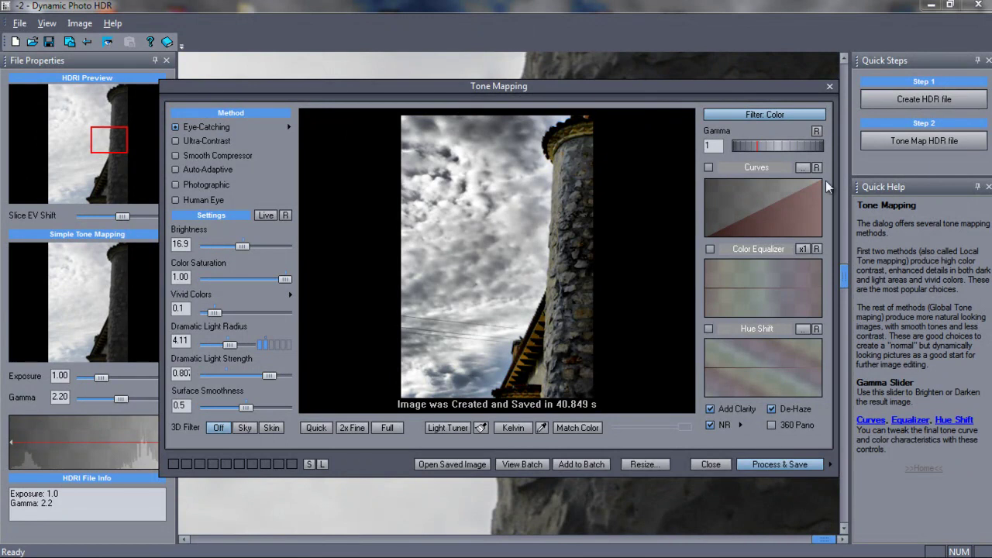
left_click(830, 85)
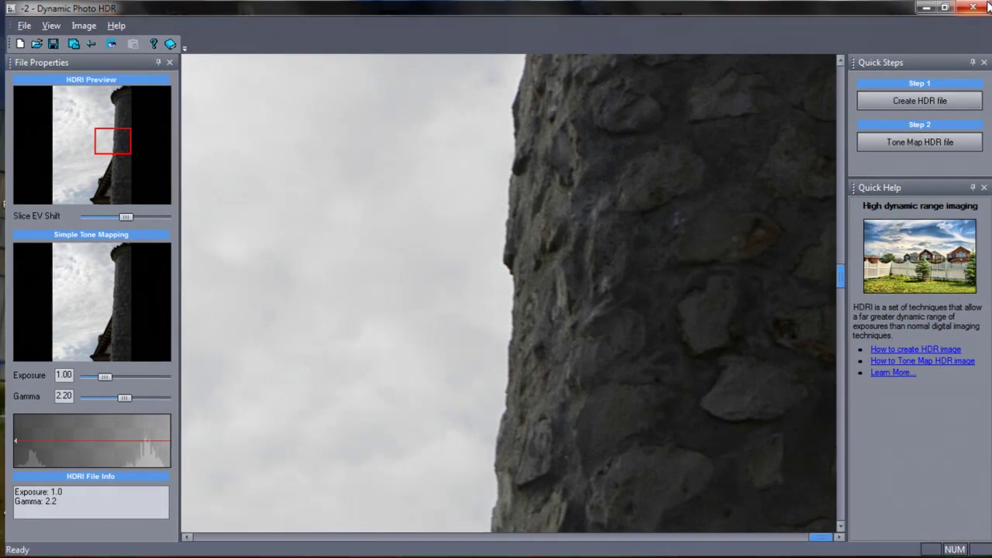
left_click(982, 7)
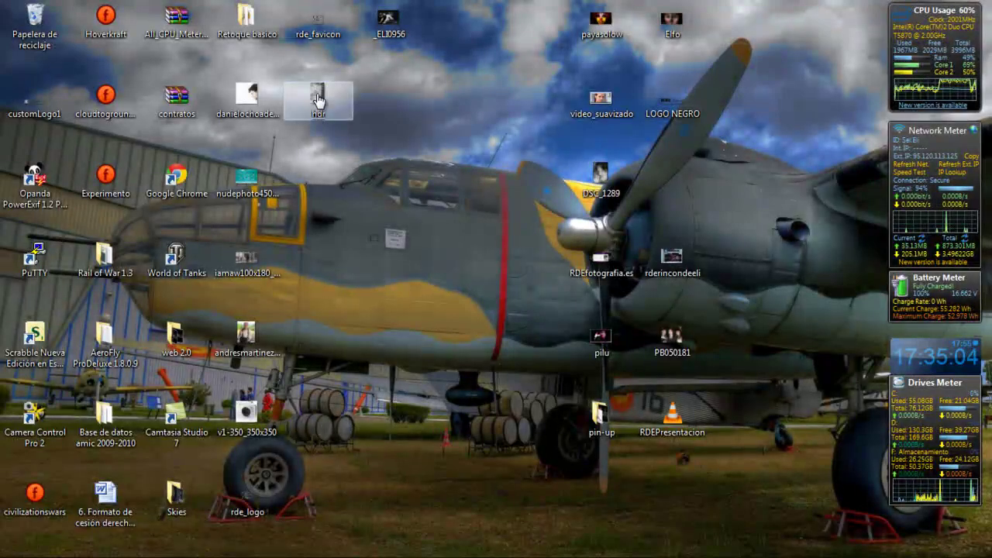
Move the hdr image from the desktop into the hdr folder that holds the five bracketed photos
right_click(317, 99)
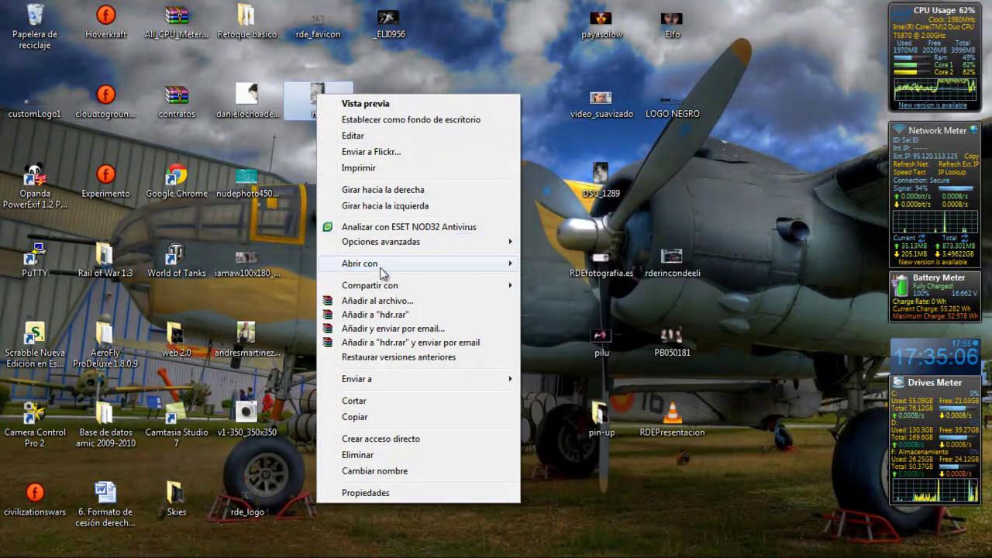
left_click(400, 401)
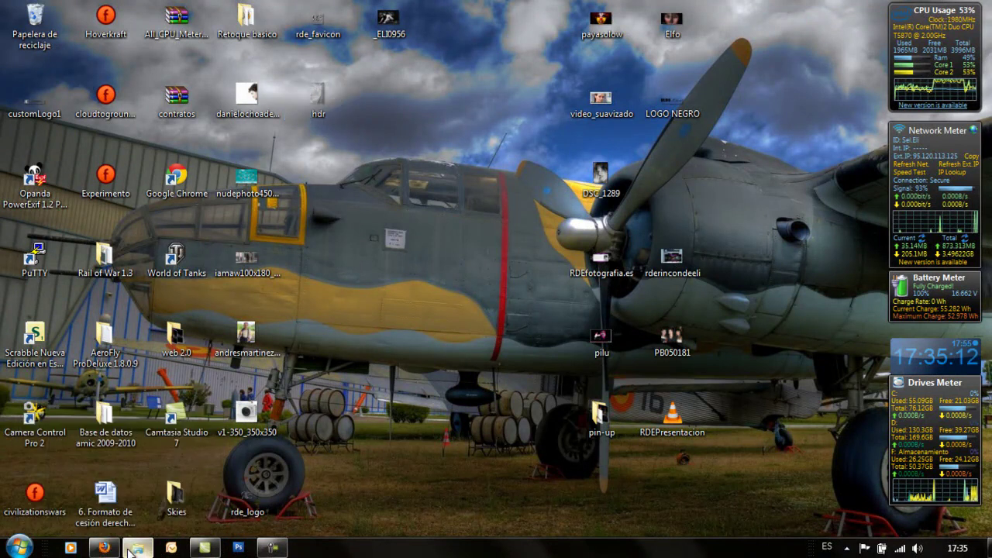
left_click(130, 550)
right_click(357, 299)
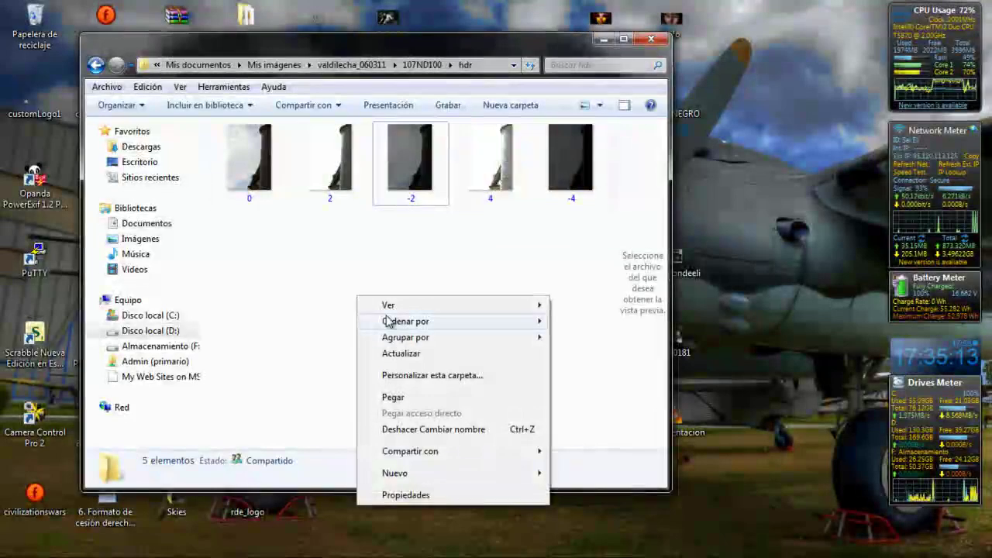
left_click(393, 398)
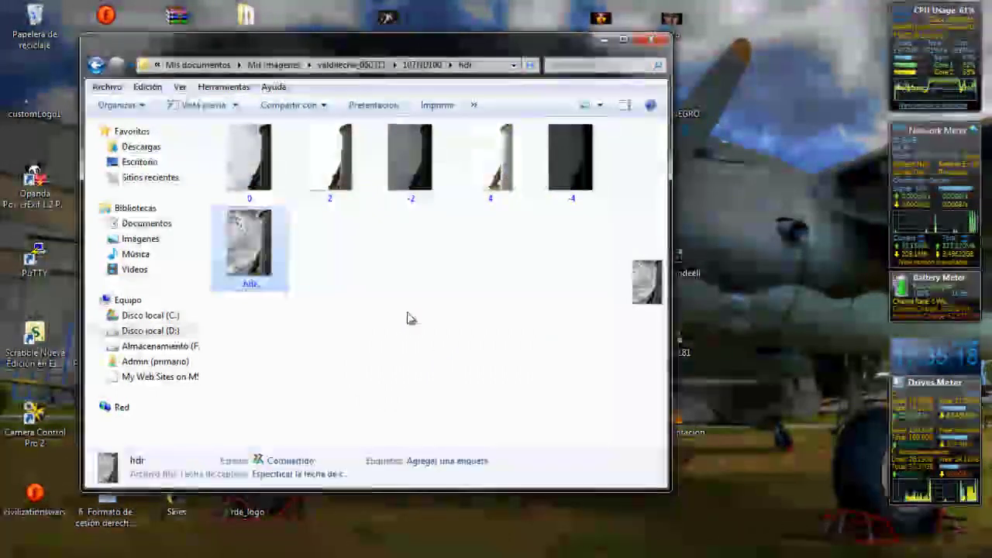
Create a new folder beside the bracketed photos, keeping its default name, and move the hdr image into it
right_click(408, 318)
mouse_move(473, 492)
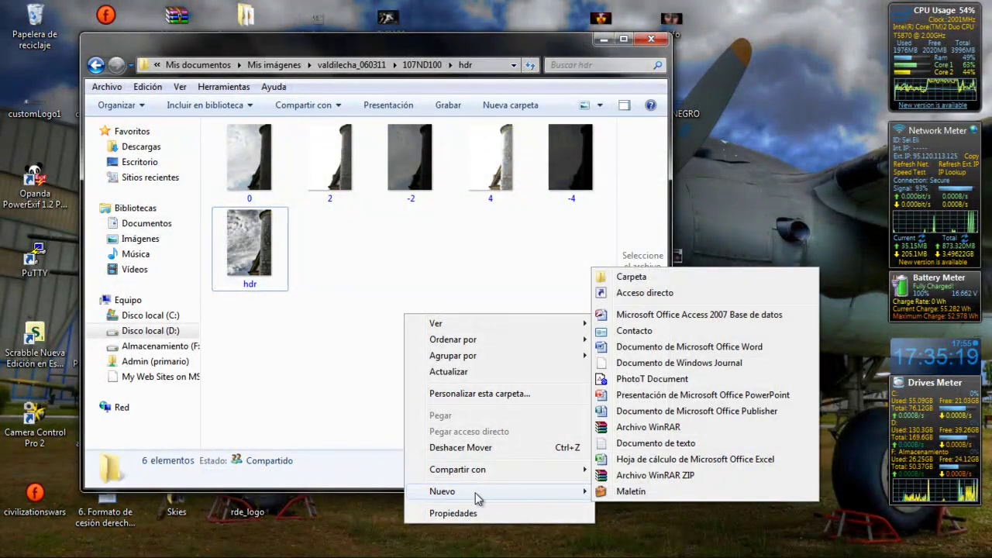
left_click(631, 276)
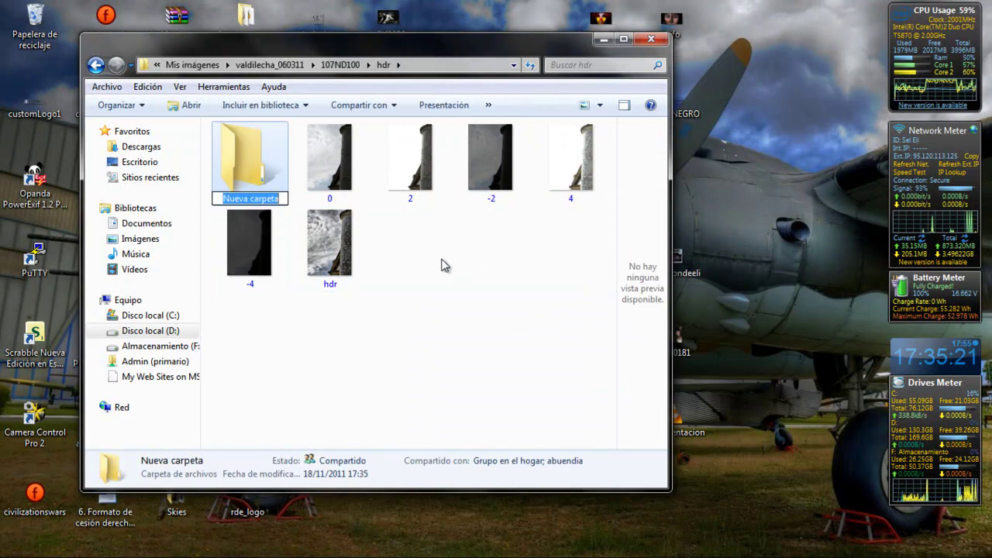
left_click_drag(329, 244, 256, 178)
Copy the normally exposed photo 0 into the new folder
left_click(327, 159)
right_click(323, 151)
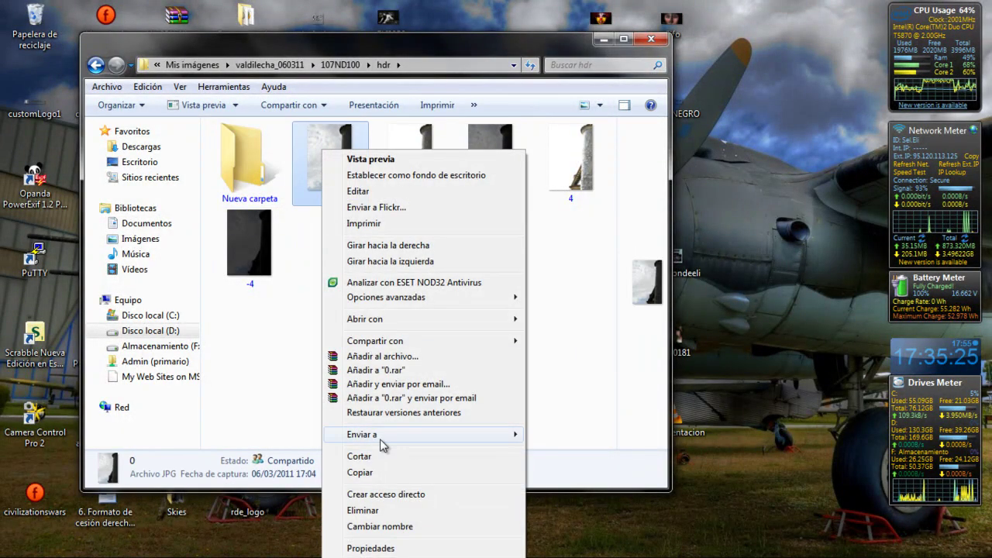
left_click(364, 472)
right_click(262, 173)
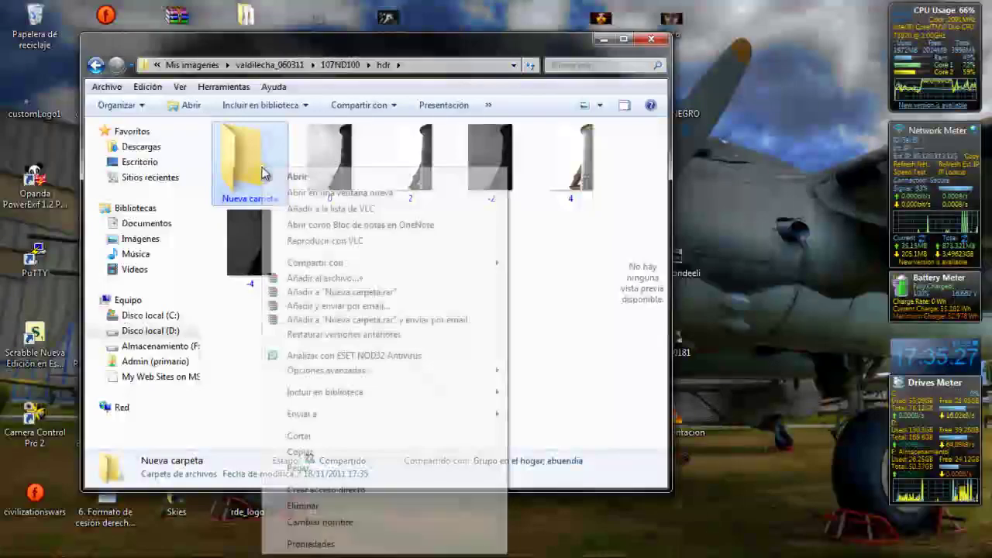
left_click(306, 471)
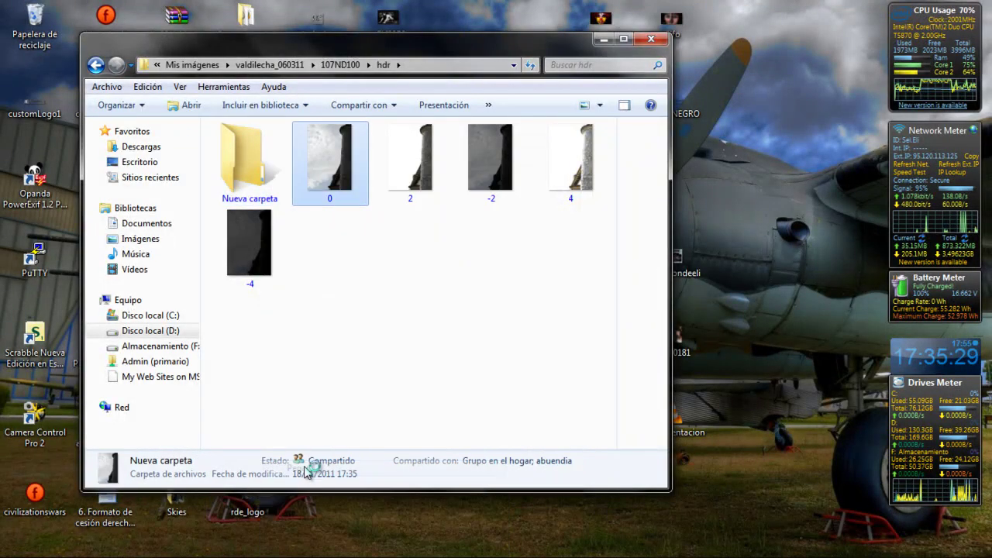
Open the new folder in a maximized window and view photo 0 in the Windows photo viewer
double_click(254, 159)
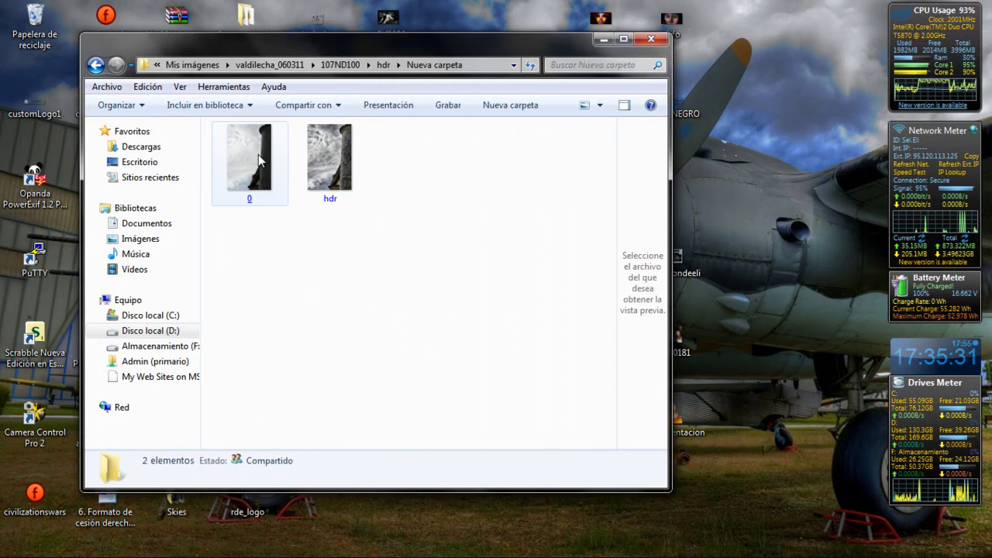
left_click(623, 38)
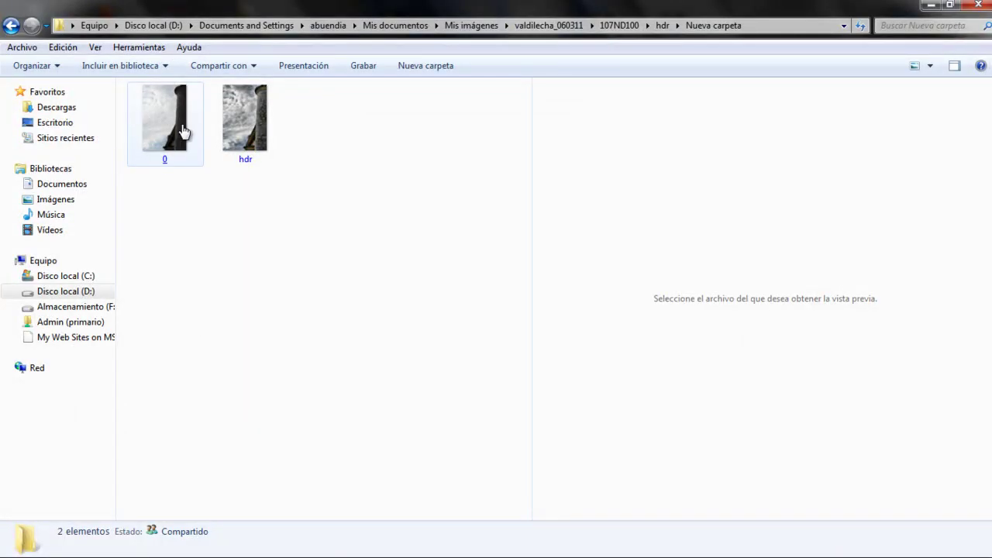
double_click(183, 128)
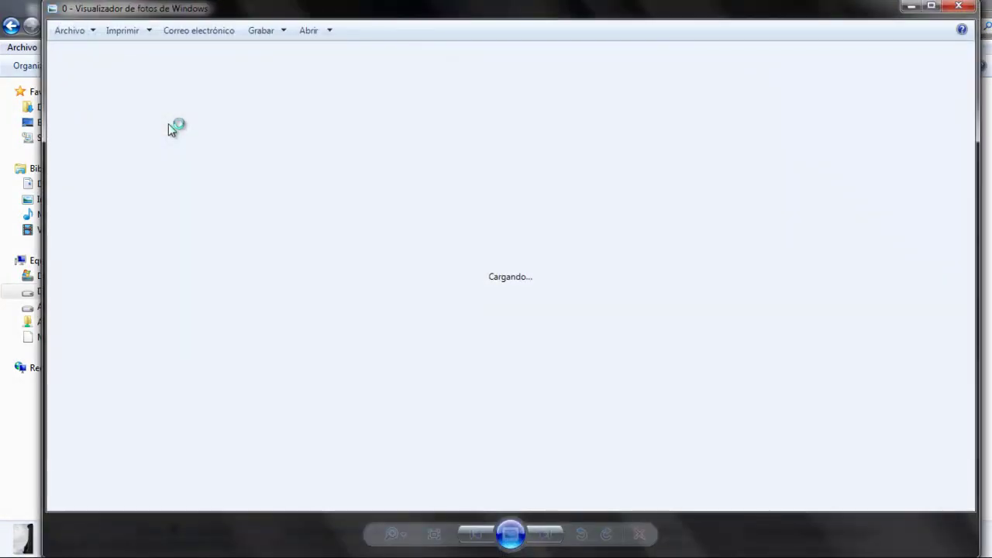